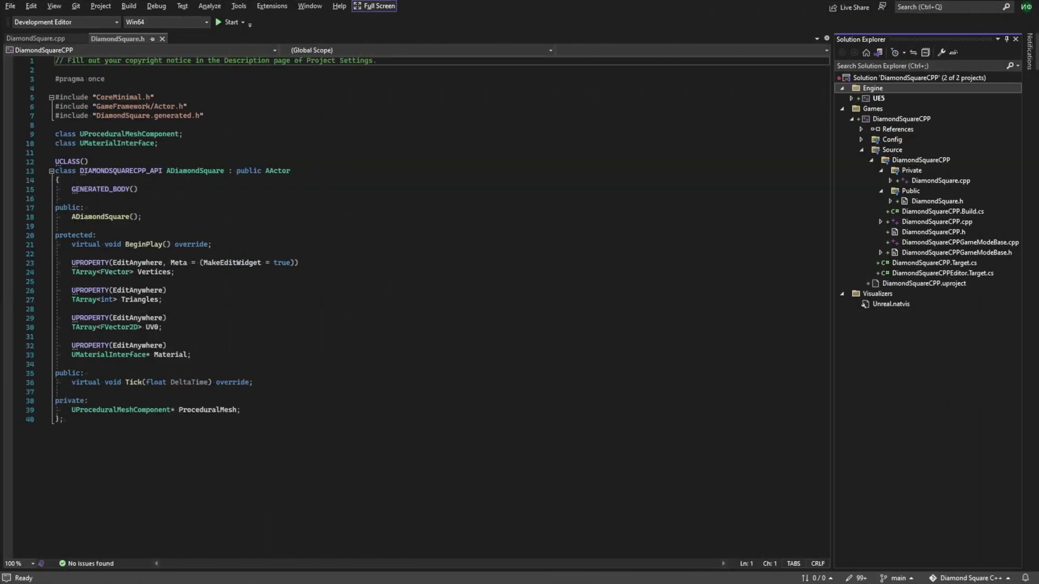
# Step: Move the Vertices, Triangles and UV0 arrays from protected to private below ProceduralMesh
pyautogui.hotkey('shift', 'Down')
pyautogui.hotkey('shift', 'Down')
pyautogui.hotkey('shift', 'Down')
pyautogui.hotkey('ctrl', 'c')
pyautogui.press('Delete')
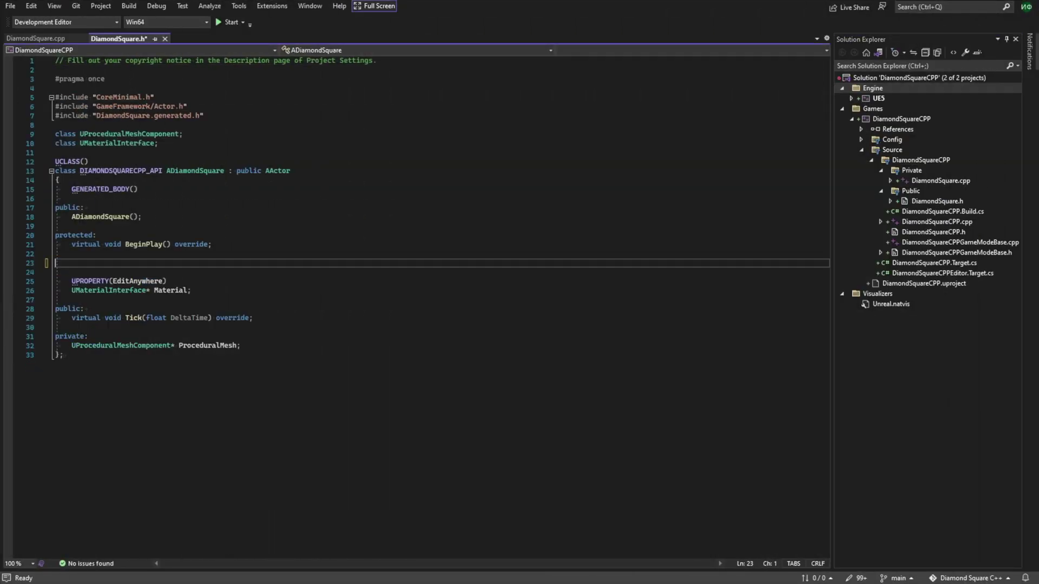
pyautogui.press('Down')
pyautogui.press('Down')
pyautogui.press('Down')
pyautogui.press('End')
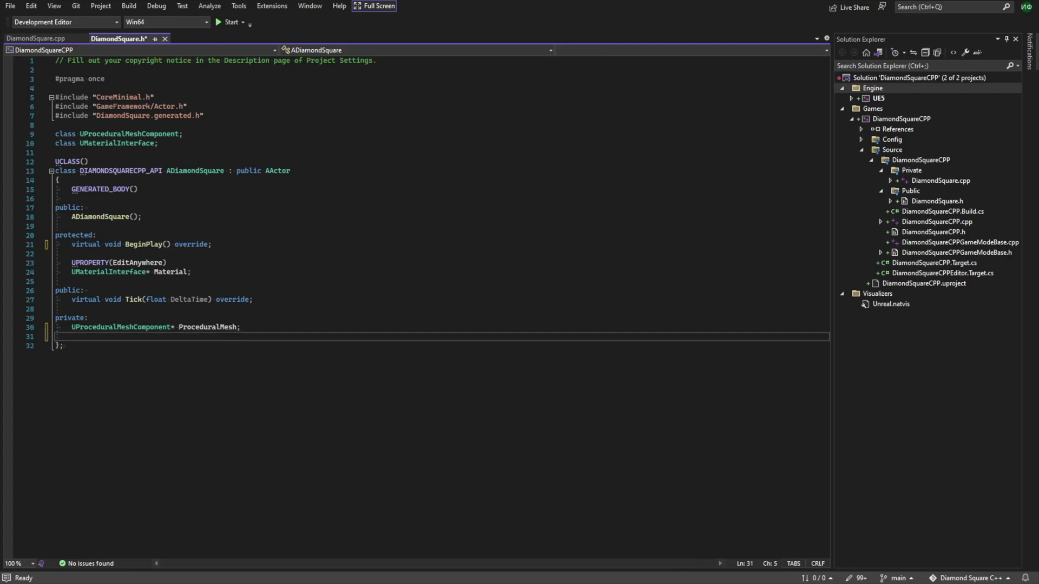
pyautogui.hotkey('ctrl', 'v')
pyautogui.press('Up')
pyautogui.press('Up')
pyautogui.press('Up')
pyautogui.press('Home')
pyautogui.press('BackSpace')
pyautogui.press('End')
pyautogui.press('Delete')
pyautogui.press('Down')
pyautogui.press('Down')
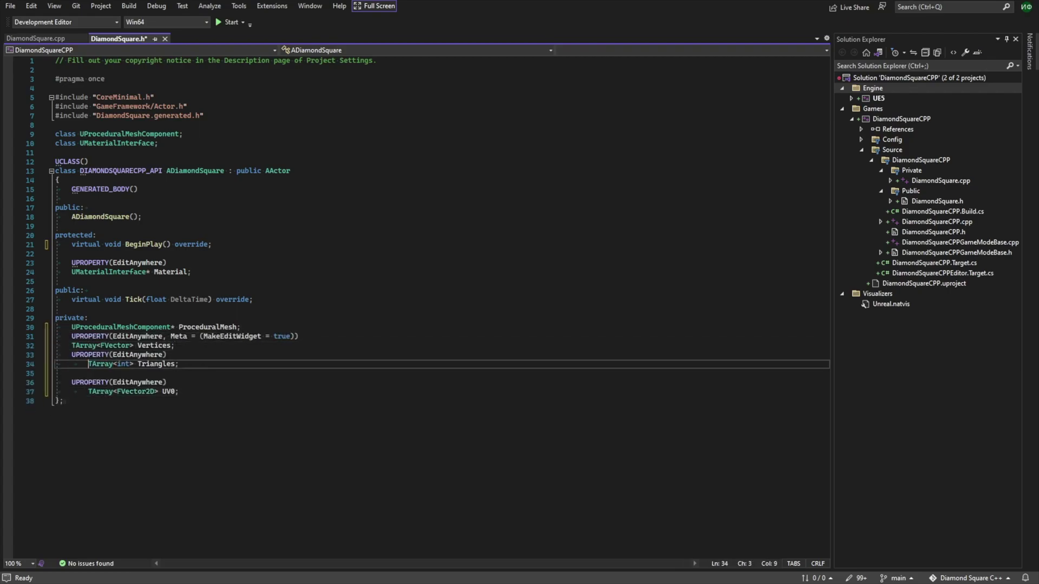
pyautogui.press('Home')
pyautogui.press('BackSpace')
pyautogui.press('End')
pyautogui.press('Delete')
pyautogui.press('Down')
pyautogui.press('Down')
pyautogui.press('Home')
pyautogui.press('BackSpace')
# Step: Delete the UPROPERTY lines above Vertices, Triangles and UV0, leaving plain arrays
pyautogui.press('Up')
pyautogui.press('End')
pyautogui.hotkey('shift', 'Home')
pyautogui.hotkey('shift', 'Home')
pyautogui.press('Delete')
pyautogui.press('BackSpace')
pyautogui.press('Up')
pyautogui.press('Up')
pyautogui.press('End')
pyautogui.hotkey('shift', 'Home')
pyautogui.hotkey('shift', 'Home')
pyautogui.press('Delete')
pyautogui.press('BackSpace')
# Step: Declare 'void CreateVertices();' on a new line after UV0 in DiamondSquare.h
pyautogui.press('Up')
pyautogui.press('End')
pyautogui.hotkey('shift', 'Home')
pyautogui.hotkey('shift', 'Home')
pyautogui.press('Delete')
pyautogui.press('BackSpace')
pyautogui.press('Down')
pyautogui.press('Down')
pyautogui.press('Down')
pyautogui.press('End')
pyautogui.press('Return')
pyautogui.press('Return')
pyautogui.write('void CreateVertices()')
# Step: Define an empty ADiamondSquare::CreateVertices() at the end of DiamondSquare.cpp
pyautogui.hotkey('shift', 'Home')
pyautogui.hotkey('ctrl', 'c')
pyautogui.press('End')
pyautogui.hotkey('ctrl', 'Tab')
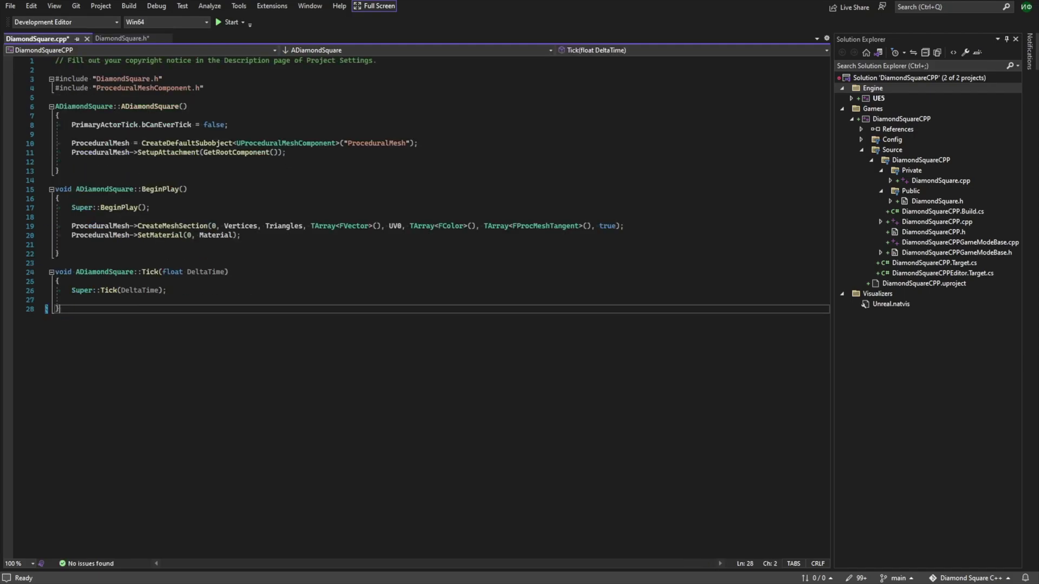
pyautogui.hotkey('ctrl', 'End')
pyautogui.press('Return')
pyautogui.press('Return')
pyautogui.hotkey('ctrl', 'v')
pyautogui.write('{')
pyautogui.press('Return')
pyautogui.write('ADiamondSquare::')
pyautogui.press('Escape')
# Step: Add EditAnywhere int XSize and YSize with ClampMin 0, and loop X up to XSize
pyautogui.press('Down')
pyautogui.press('Down')
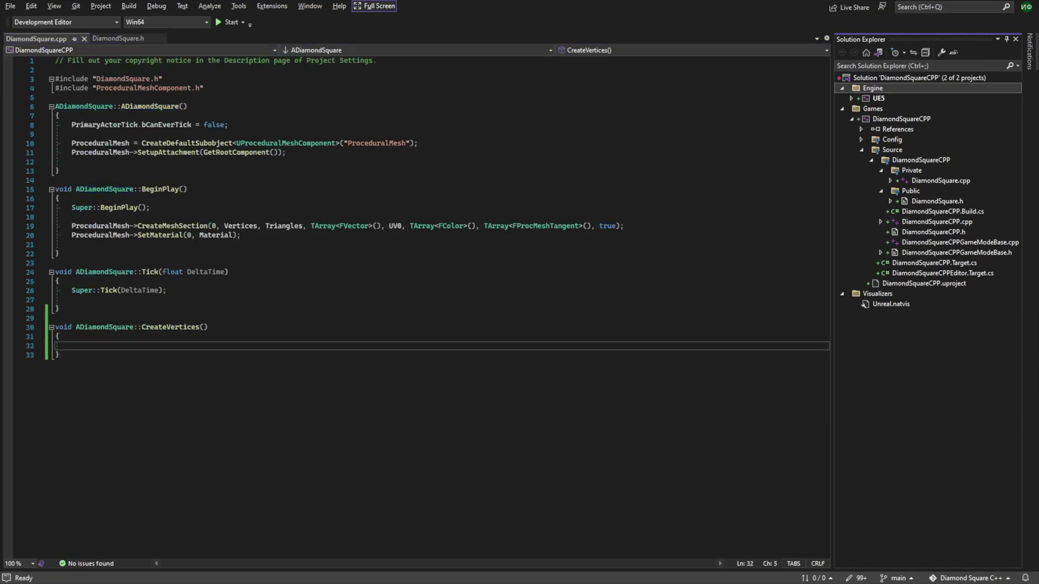
pyautogui.hotkey('ctrl', 'Tab')
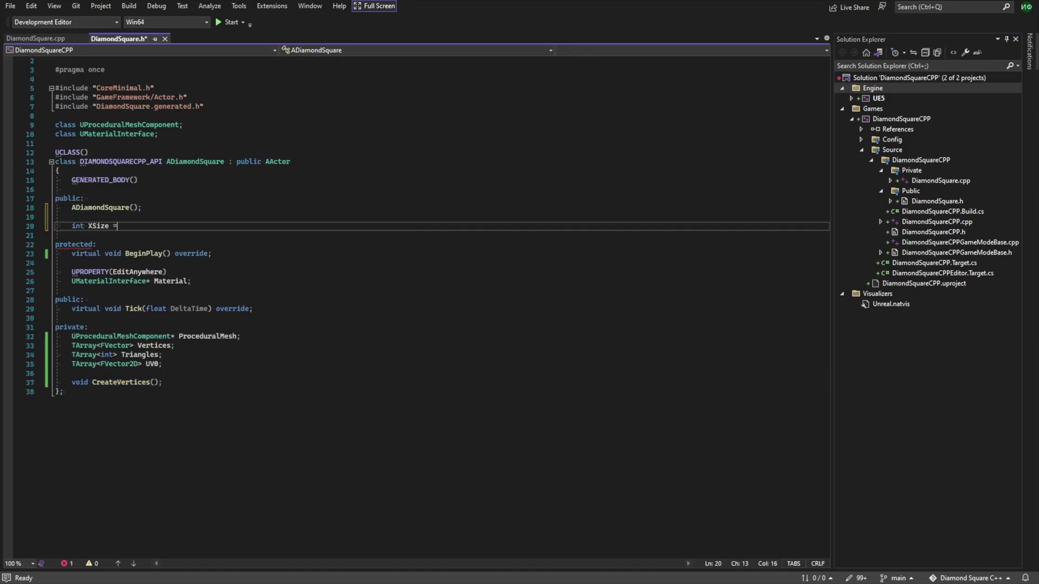
pyautogui.write('UPROPERTY(EditAnywhere, Meta = (ClampMin = 0)')
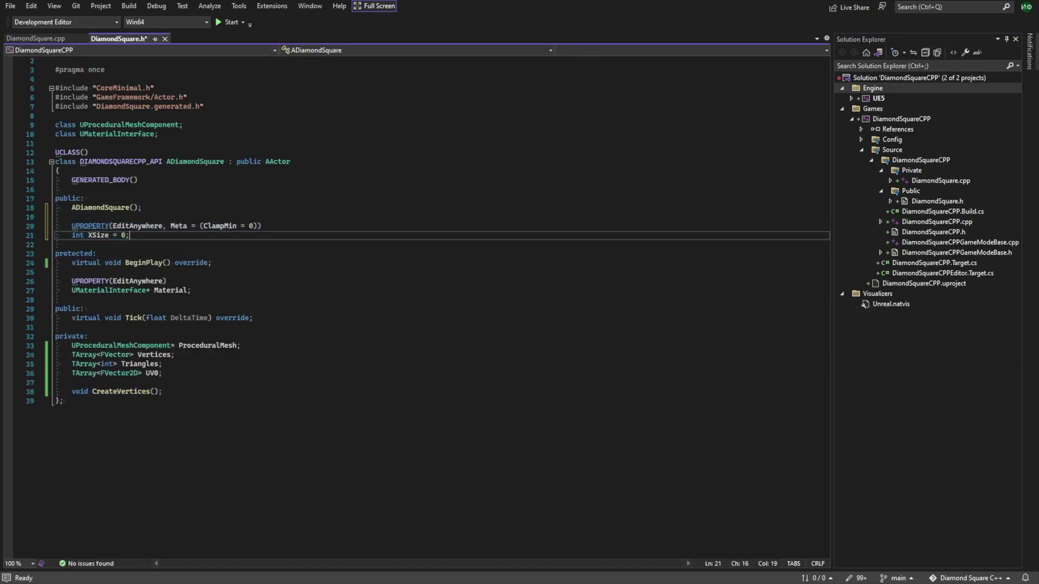
pyautogui.hotkey('shift', 'Down')
pyautogui.hotkey('shift', 'Down')
pyautogui.hotkey('ctrl', 'c')
pyautogui.hotkey('ctrl', 'v')
pyautogui.write('Y')
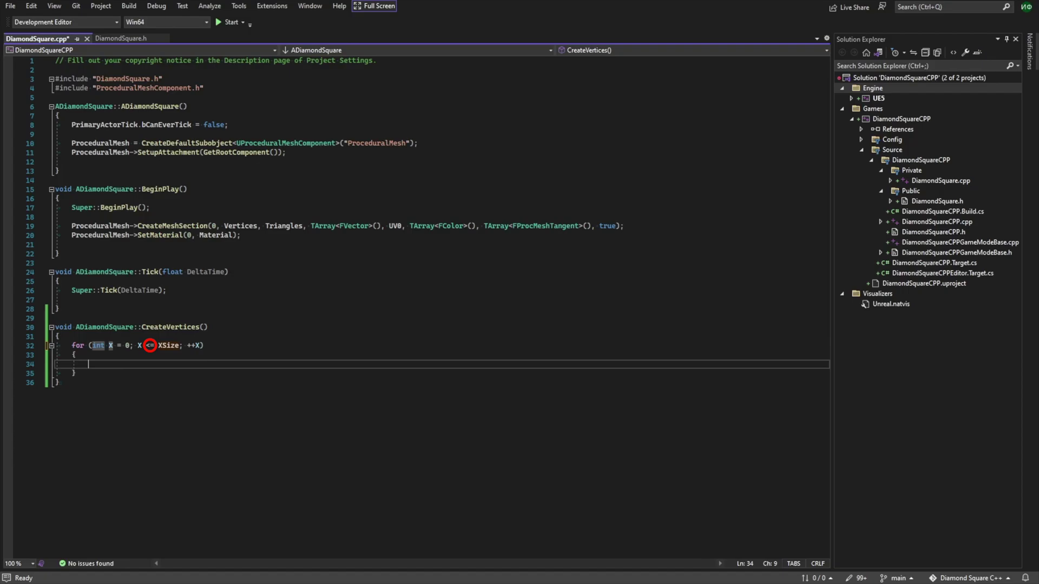
pyautogui.write('for (int Y = 0; Y <= YSize; ++Y')
# Step: Add the nested Y loop that adds each vertex and its UV in CreateVertices
pyautogui.press('Return')
pyautogui.write('{')
pyautogui.press('Return')
pyautogui.write('Vertices.Add(FVector(X, Y, 0));')
pyautogui.press('Return')
pyautogui.write('UV0.Add(FVector2D(X, Y));')
# Step: Add Scale and UVScale float properties, a red debug sphere per vertex, a BeginPlay call, and save
pyautogui.hotkey('ctrl', 'Tab')
pyautogui.hotkey('ctrl', 'c')
pyautogui.hotkey('ctrl', 'v')
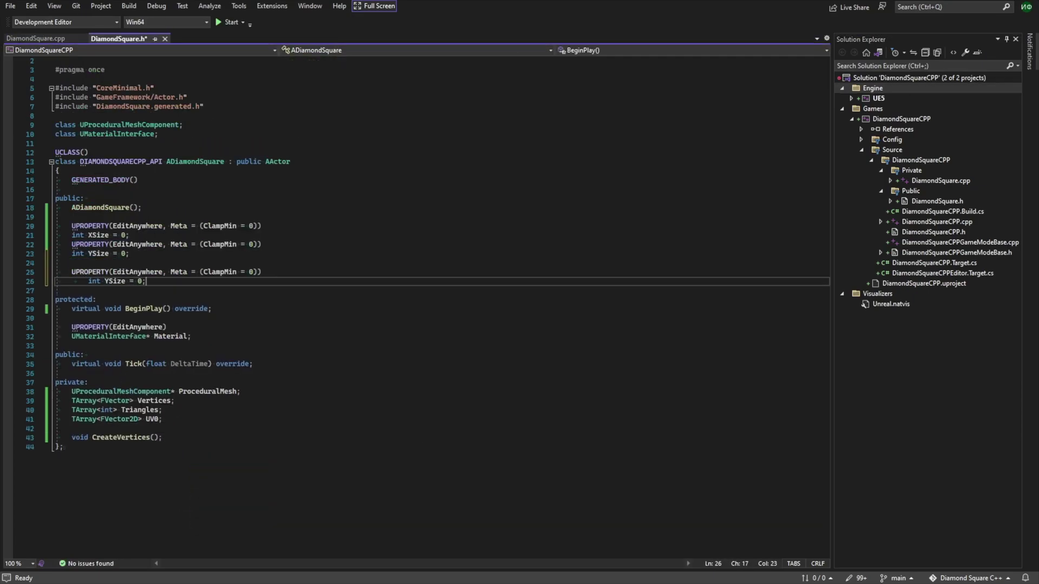
pyautogui.write('float Scale.000001')
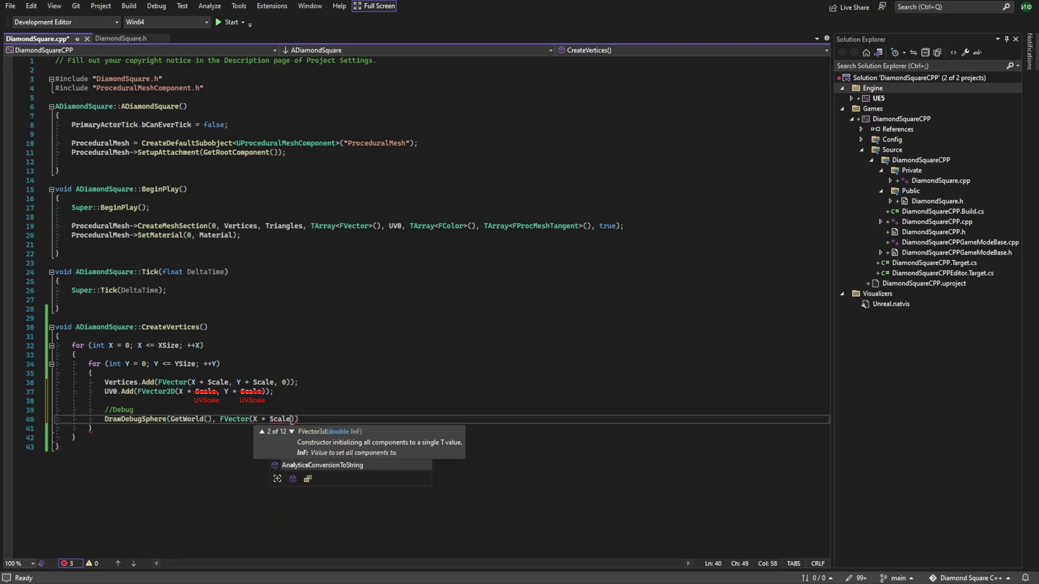
pyautogui.write(', Y * Scale, 0), 25.0f, 16, FColor::Red, true, -1.0f, 0U, 0.0f);')
pyautogui.hotkey('ctrl', 's')
pyautogui.hotkey('ctrl', 'alt', 'l')
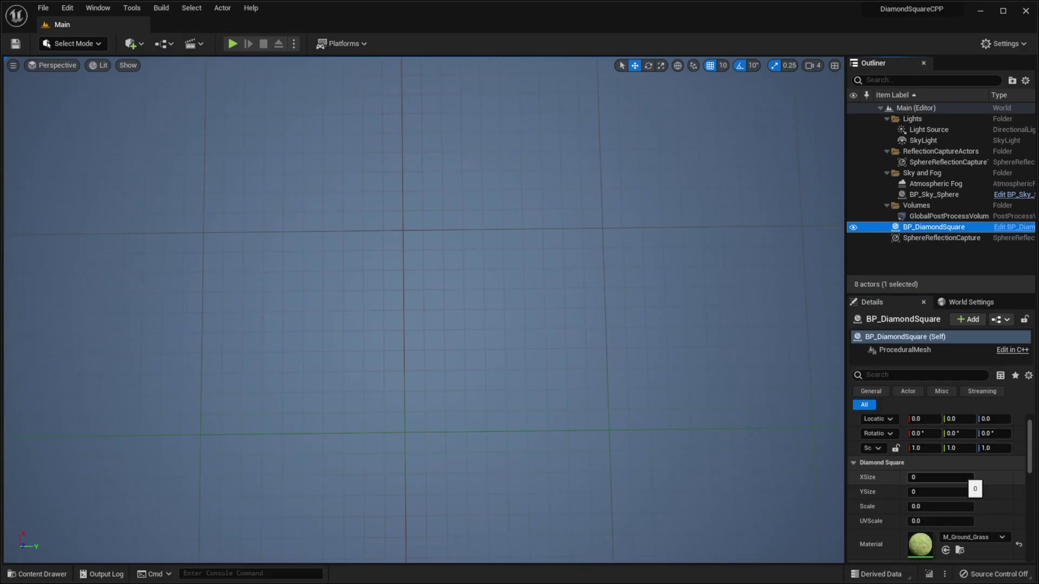
# Step: Set XSize 5, YSize 10, Scale 100 and UVScale 1 on the DiamondSquare actor
pyautogui.click(966, 478)
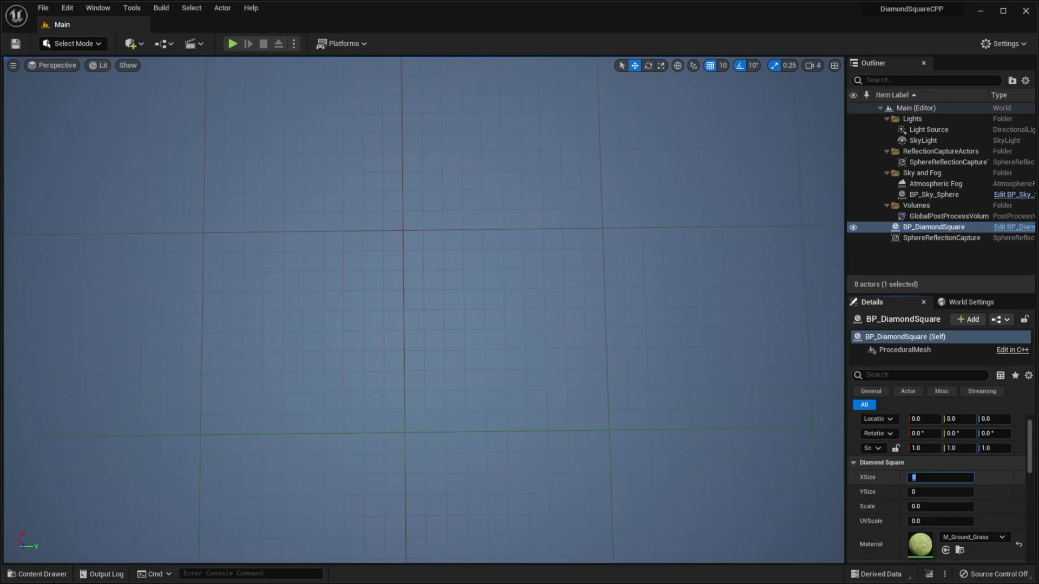
pyautogui.write('5')
pyautogui.press('Tab')
pyautogui.write('0')
pyautogui.press('Tab')
pyautogui.write('100')
pyautogui.press('Return')
pyautogui.write('1')
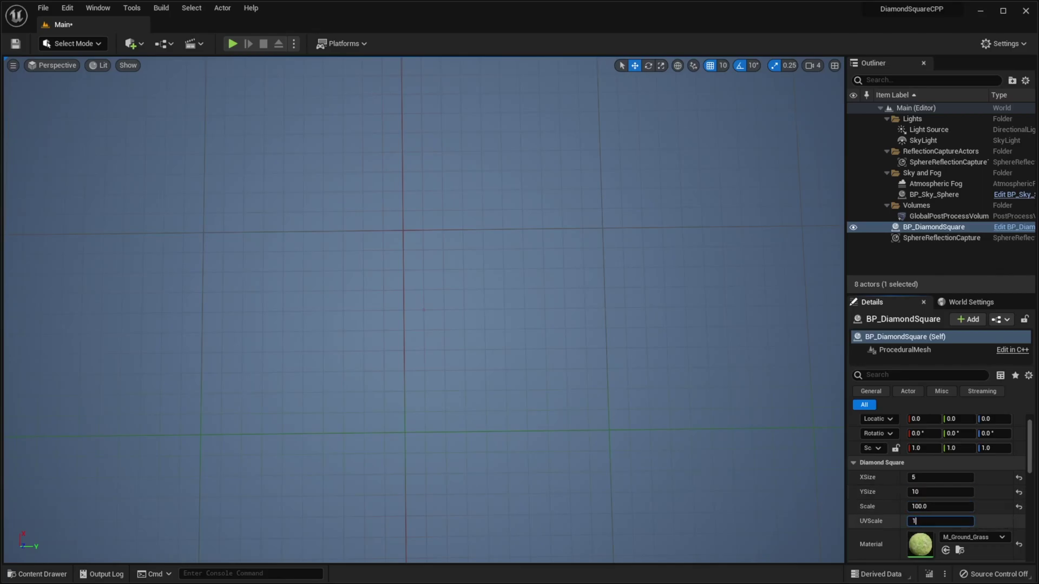
# Step: Play the level and pull the camera back to view the red sphere grid
pyautogui.click(233, 44)
pyautogui.click(422, 308)
pyautogui.press('s')
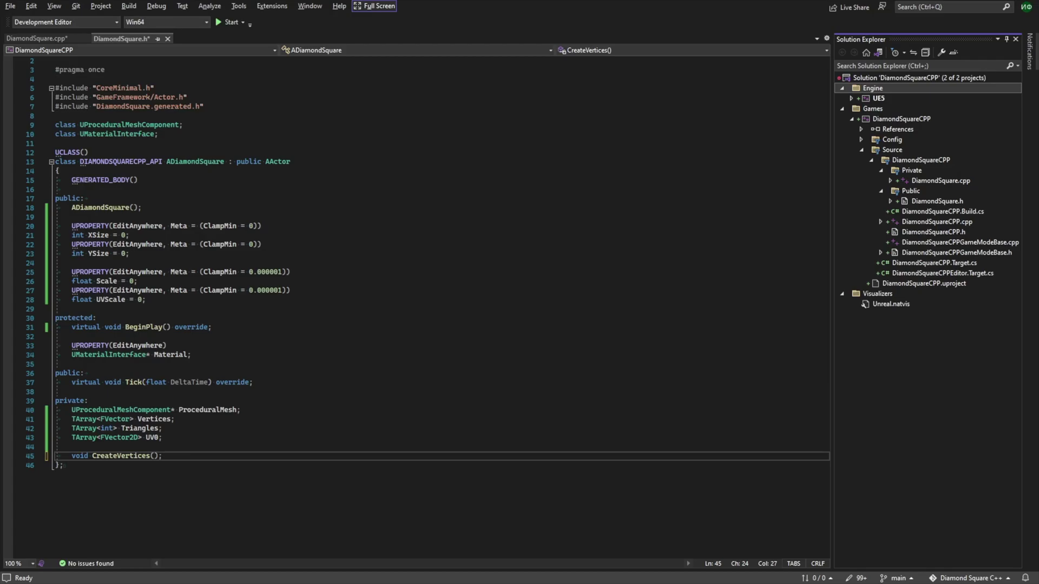
# Step: Define CreateTriangles adding indices 0, 1, YSize+1, call it in BeginPlay, and scale UVs by UVScale
pyautogui.press('Return')
pyautogui.write('void CreateTriangles();')
pyautogui.hotkey('ctrl', 'Tab')
pyautogui.write('void ADiamondSquare::CreateTriangles()')
pyautogui.press('Return')
pyautogui.write('{')
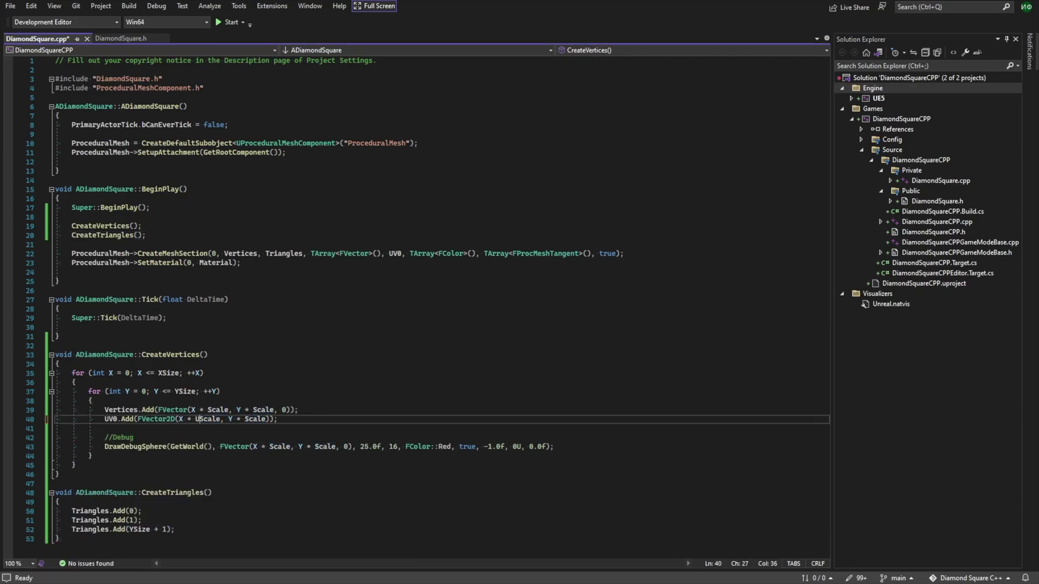
pyautogui.write('V')
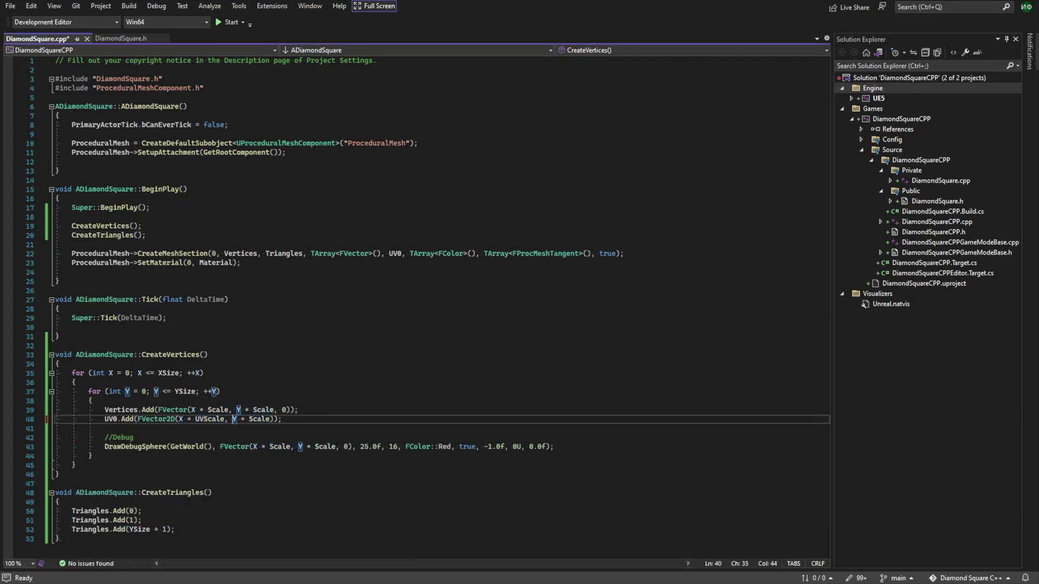
pyautogui.hotkey('ctrl', 'Right')
pyautogui.hotkey('ctrl', 'Right')
pyautogui.hotkey('ctrl', 'Right')
pyautogui.write('UV')
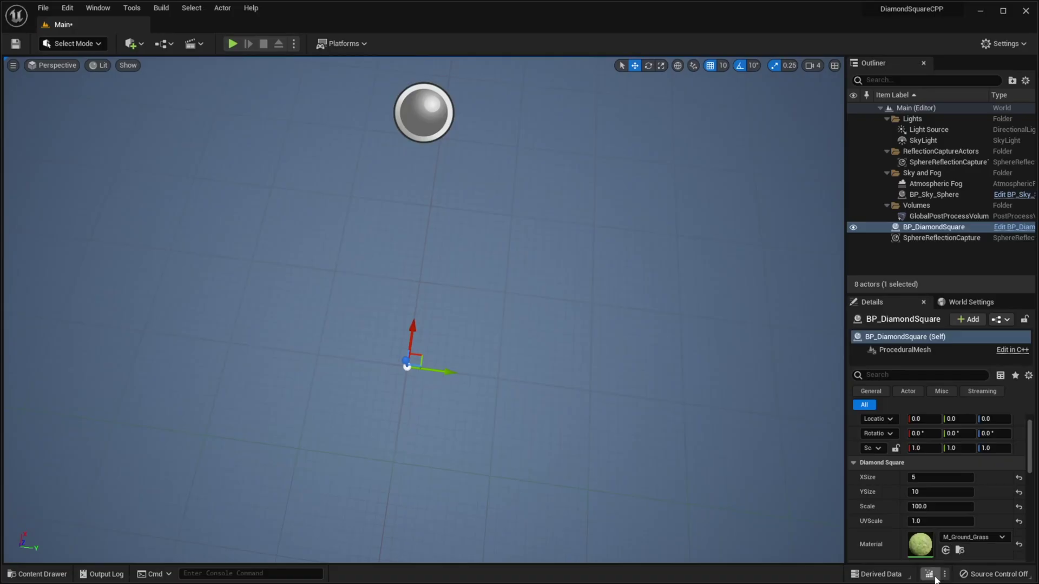
# Step: Recompile with Live Coding and play the level to view the first grass-textured quad
pyautogui.click(934, 574)
pyautogui.click(832, 118)
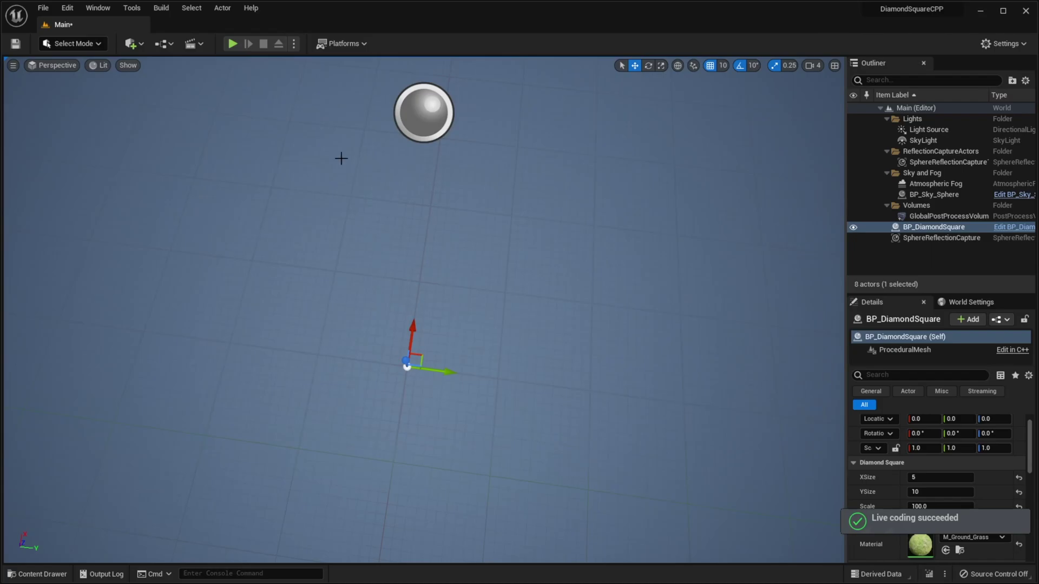
pyautogui.click(233, 42)
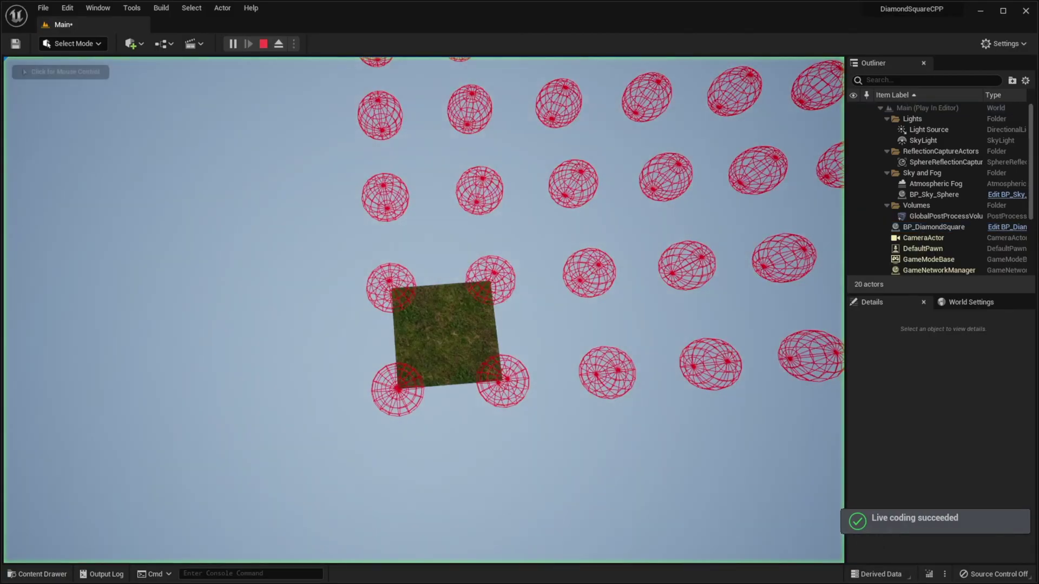
pyautogui.click(422, 308)
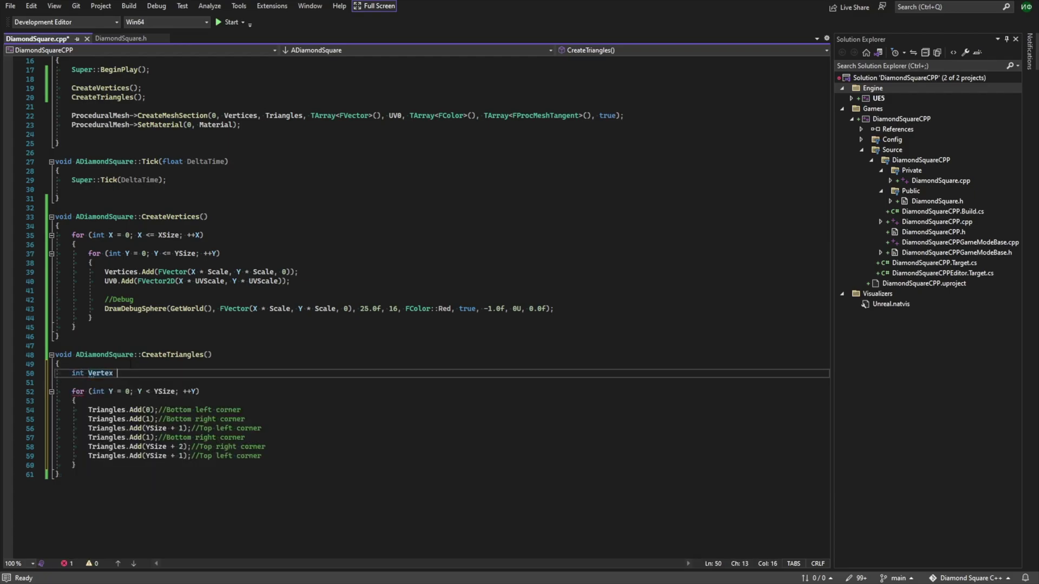
pyautogui.write(' = 0;')
# Step: Offset the six Triangles.Add indices by Vertex, add ++Vertex after them, and live-recompile
pyautogui.press('Down')
pyautogui.press('Down')
pyautogui.press('Down')
pyautogui.press('Right')
pyautogui.press('Right')
pyautogui.press('Right')
pyautogui.press('Delete')
pyautogui.write('Vertex')
pyautogui.press('Down')
pyautogui.press('Down')
pyautogui.press('Down')
pyautogui.press('Down')
pyautogui.press('Down')
pyautogui.press('Down')
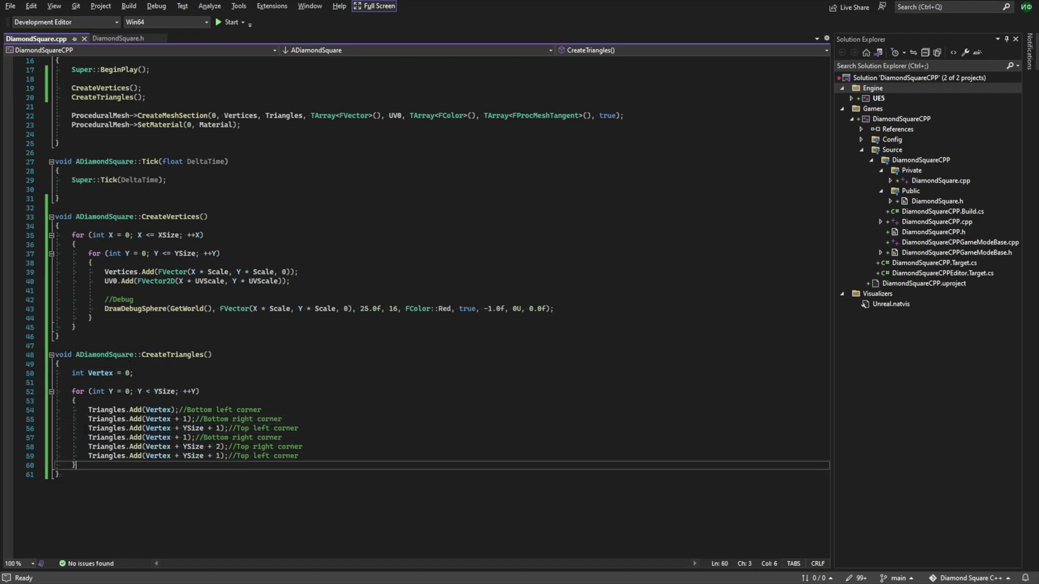
pyautogui.press('Up')
pyautogui.press('End')
pyautogui.press('Return')
pyautogui.press('Return')
pyautogui.write('++Vertex;')
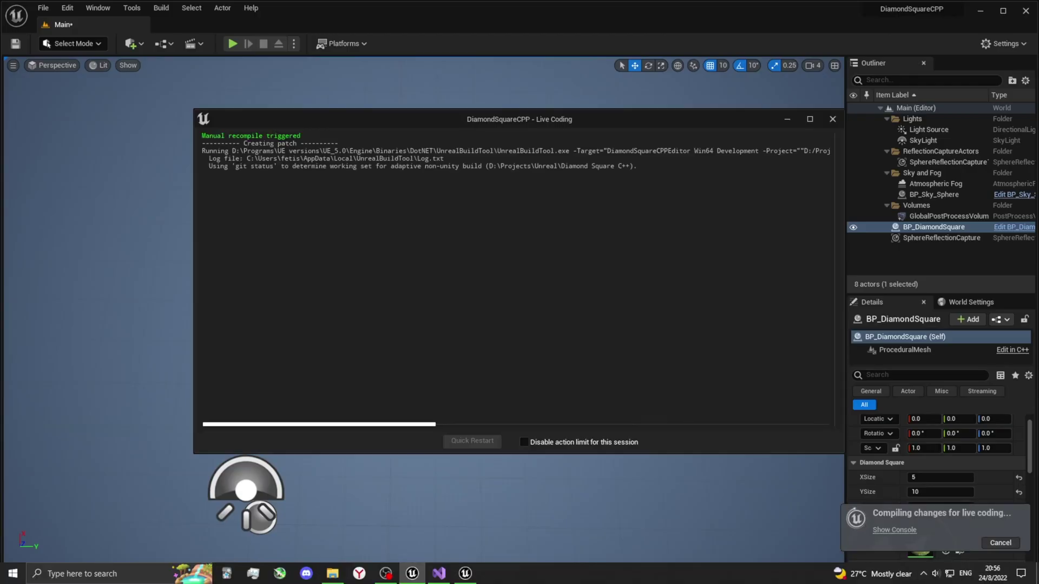
pyautogui.hotkey('alt', 'p')
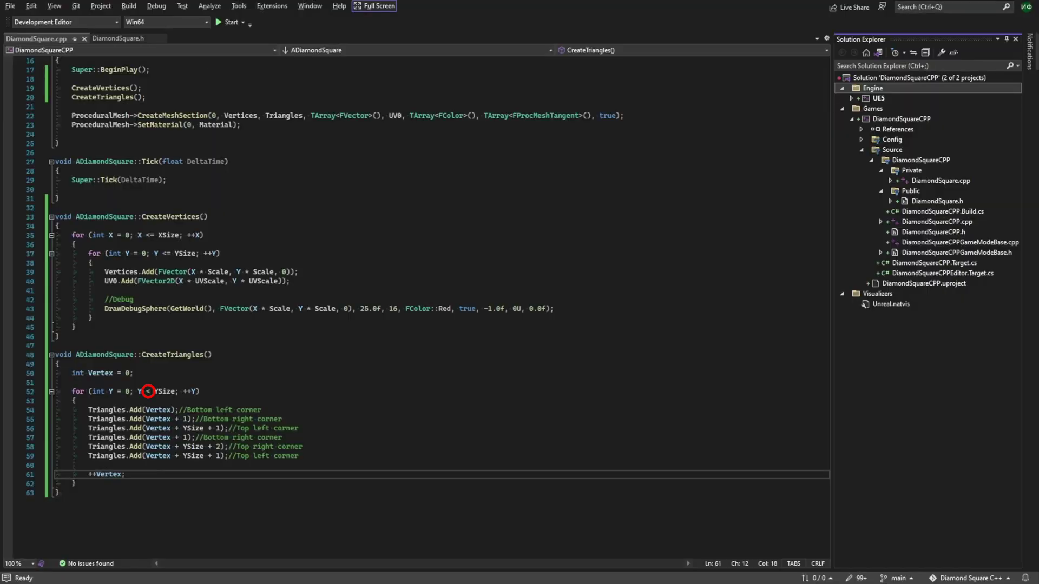
# Step: Change the Y bound to <, then move the Y loop inside a new X < XSize loop
pyautogui.click(153, 392)
pyautogui.press('BackSpace')
pyautogui.write('for')
pyautogui.press('Tab')
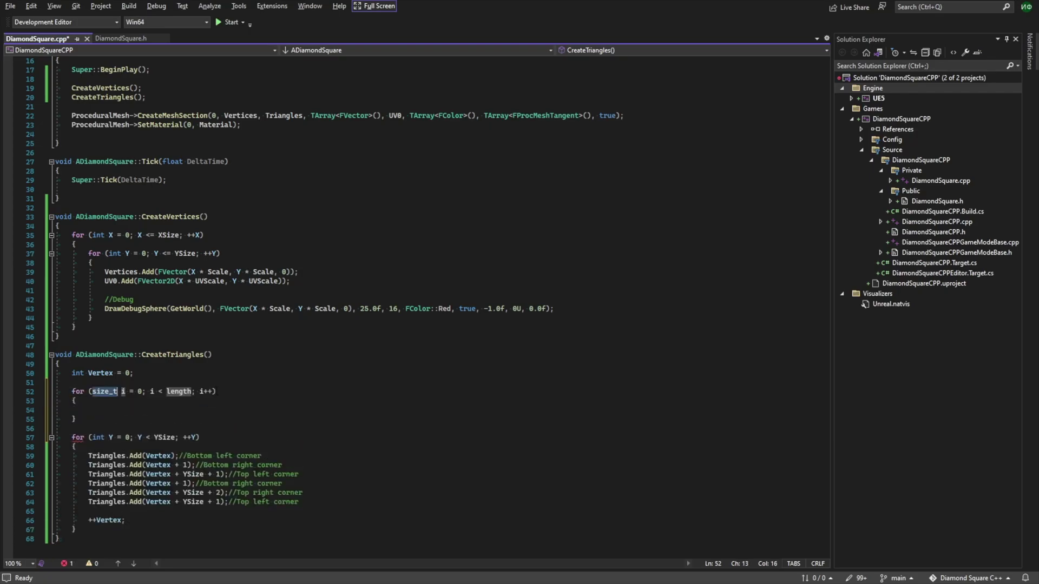
pyautogui.write('int')
pyautogui.press('Tab')
pyautogui.write('X < ')
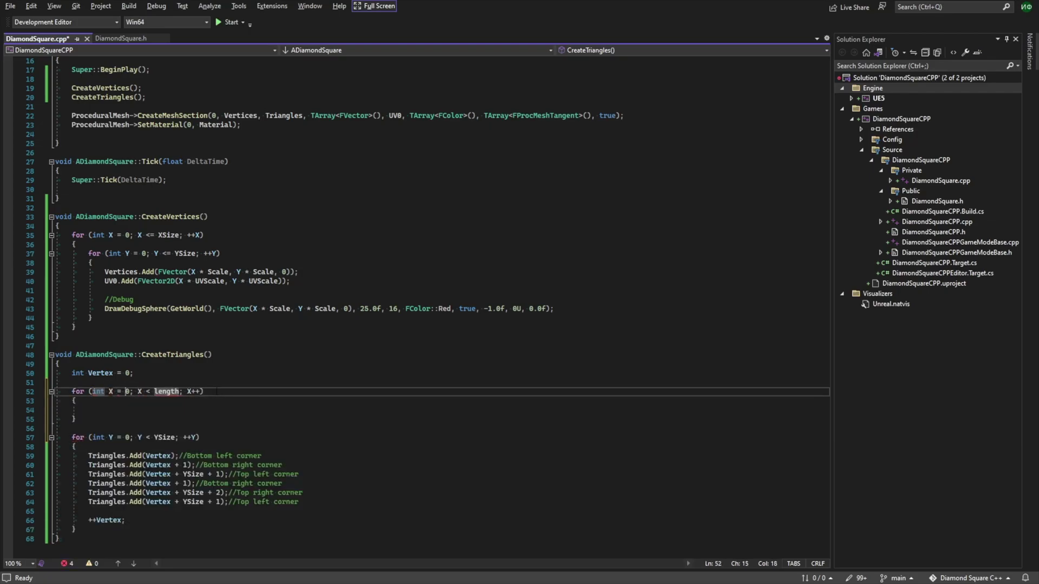
pyautogui.write('XSize; ++X)')
pyautogui.moveTo(125, 535); pyautogui.dragTo(9, 435)
pyautogui.hotkey('ctrl', 'x')
pyautogui.press('Up')
pyautogui.press('Up')
pyautogui.press('Up')
pyautogui.hotkey('ctrl', 'v')
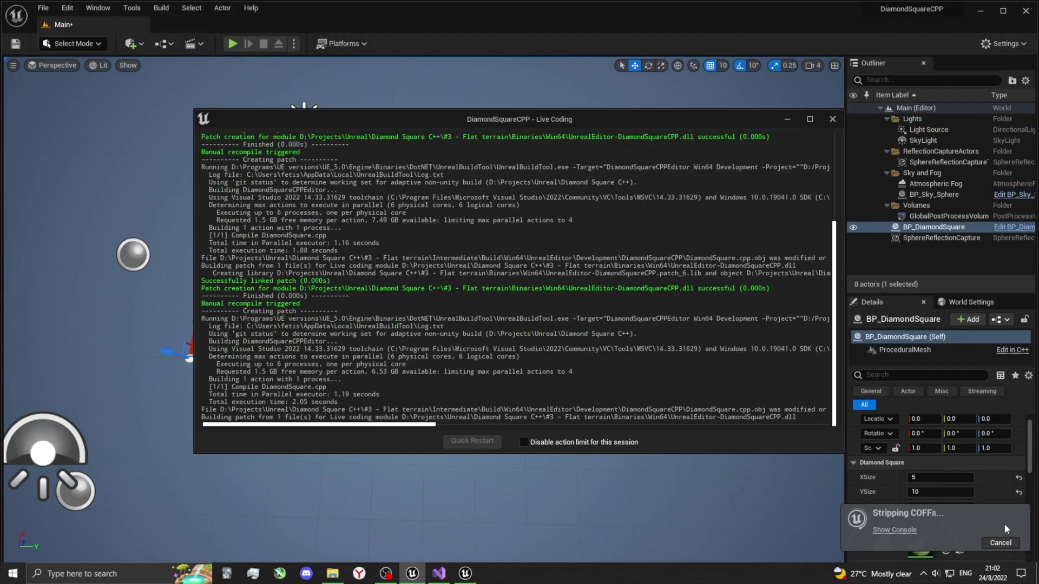
# Step: Save, add ++Vertex after the inner Y loop, and play the level to test it
pyautogui.press('s')
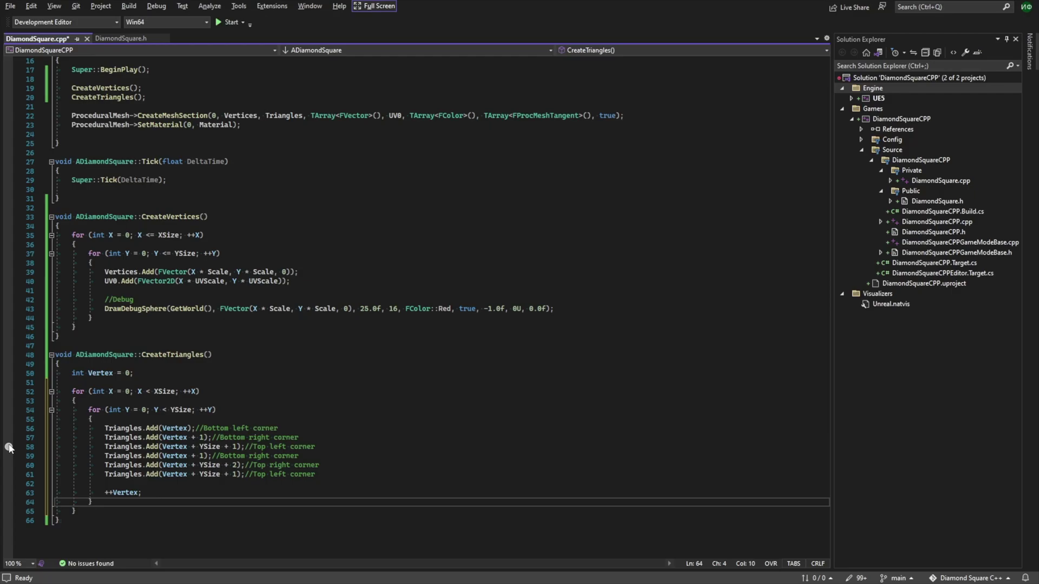
pyautogui.hotkey('ctrl', 's')
pyautogui.press('Return')
pyautogui.write('++Vertew')
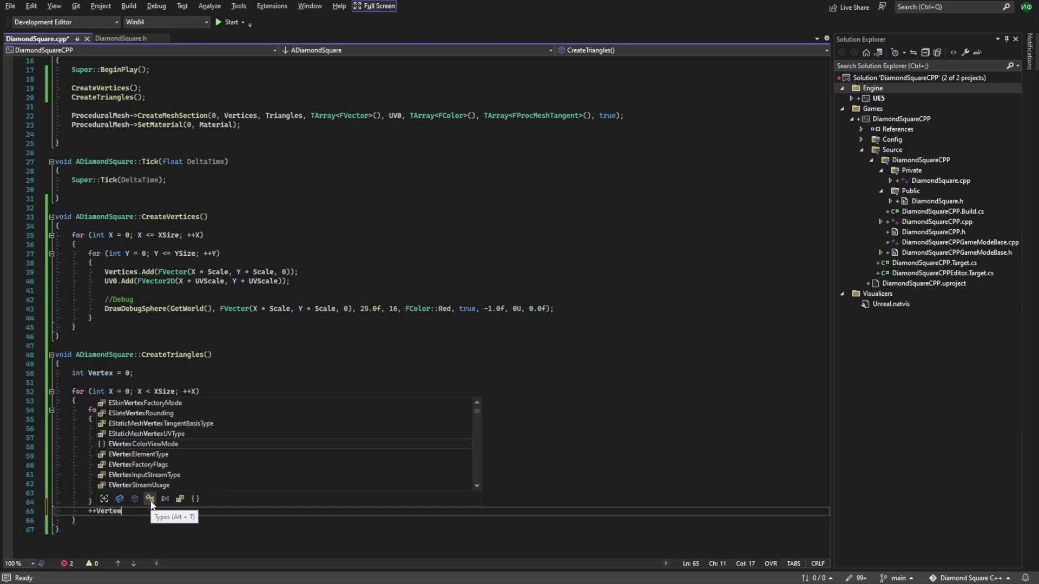
pyautogui.write('x')
pyautogui.press('Tab')
pyautogui.write(';')
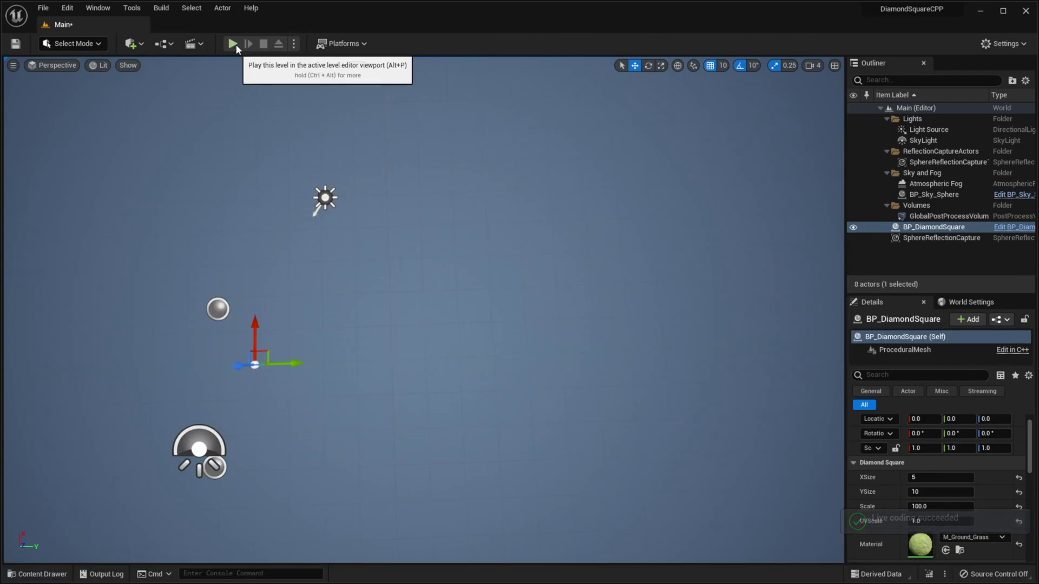
pyautogui.click(236, 45)
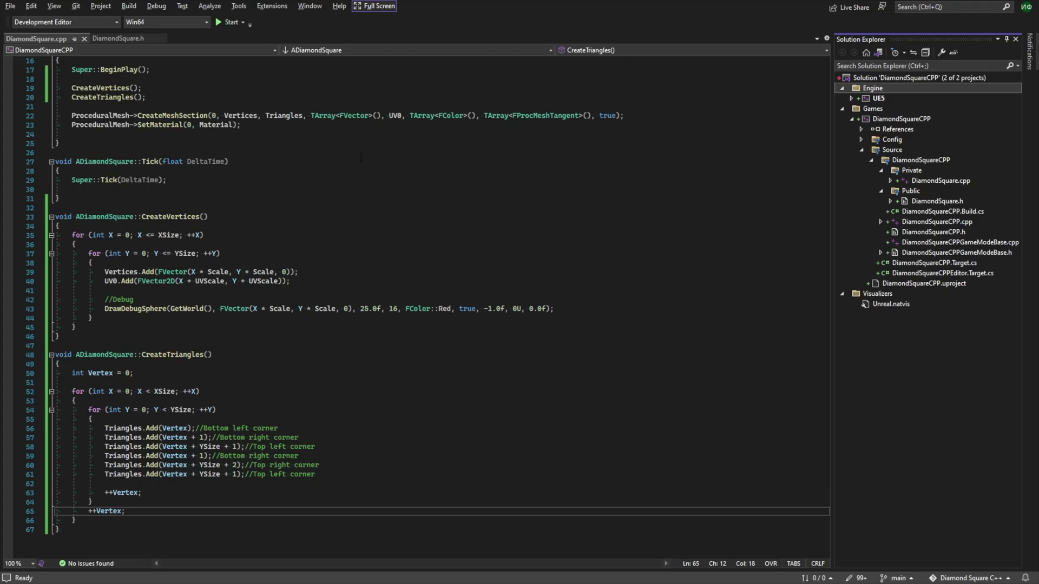
# Step: Add ZMin and ZMax float properties and randomize vertex Z with FMath::RandRange(ZMin, ZMax)
pyautogui.click(117, 39)
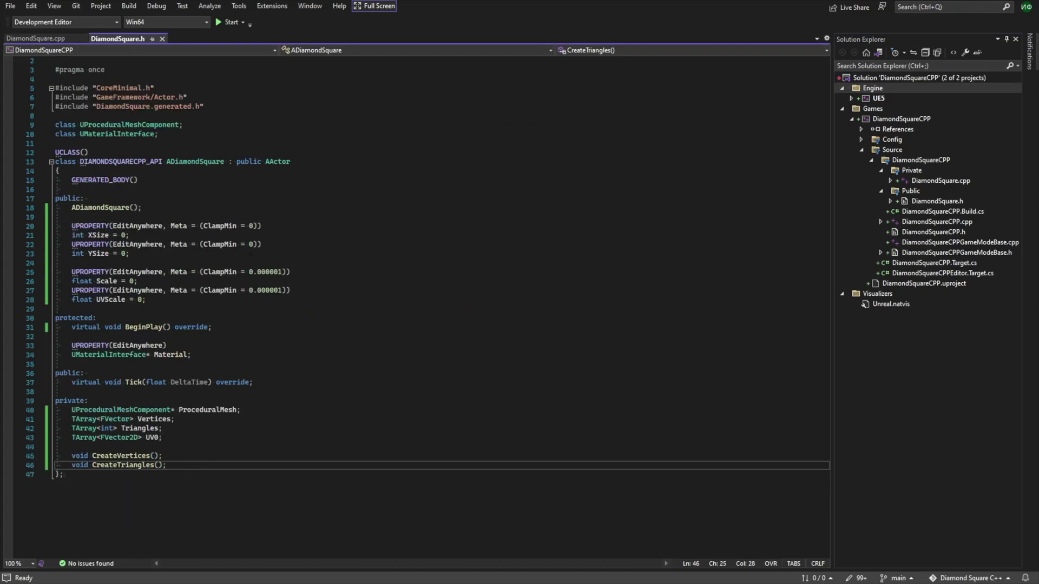
pyautogui.click(390, 300)
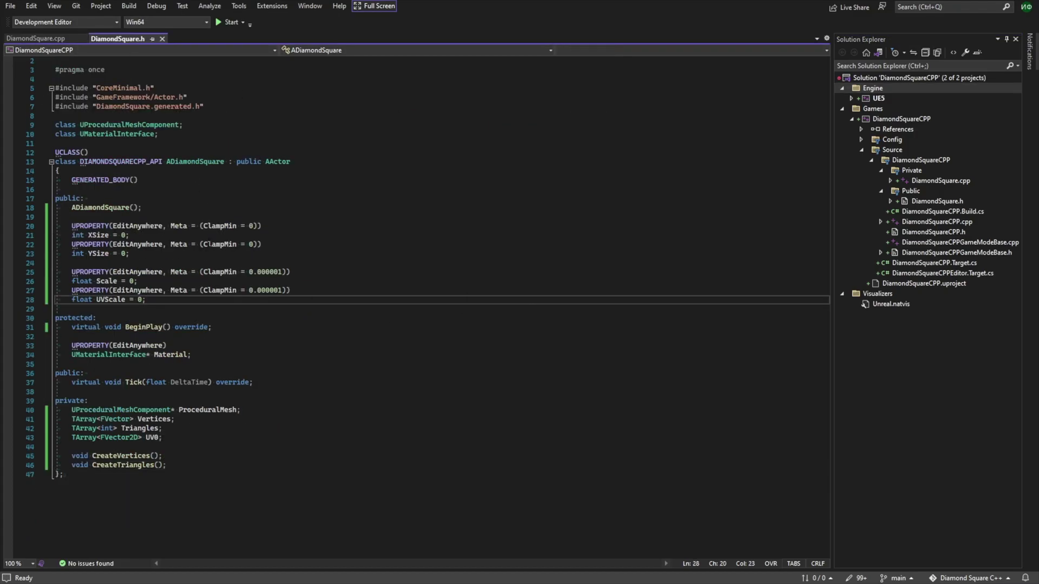
pyautogui.click(222, 253)
pyautogui.press('Return')
pyautogui.press('Return')
pyautogui.write('float ZMin = 0;')
pyautogui.press('Return')
pyautogui.write('float ZMax = 0;')
pyautogui.press('Up')
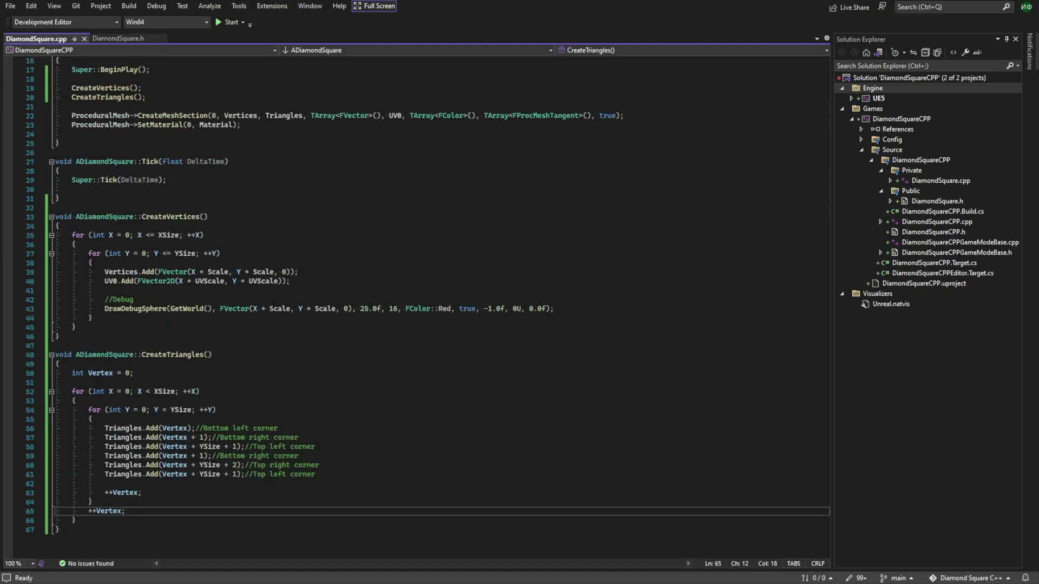
pyautogui.write('FMath::RandRange(ZMin, ZMax))')
# Step: Delete the DrawDebugSphere call, save, and live-recompile in Unreal
pyautogui.click(280, 281)
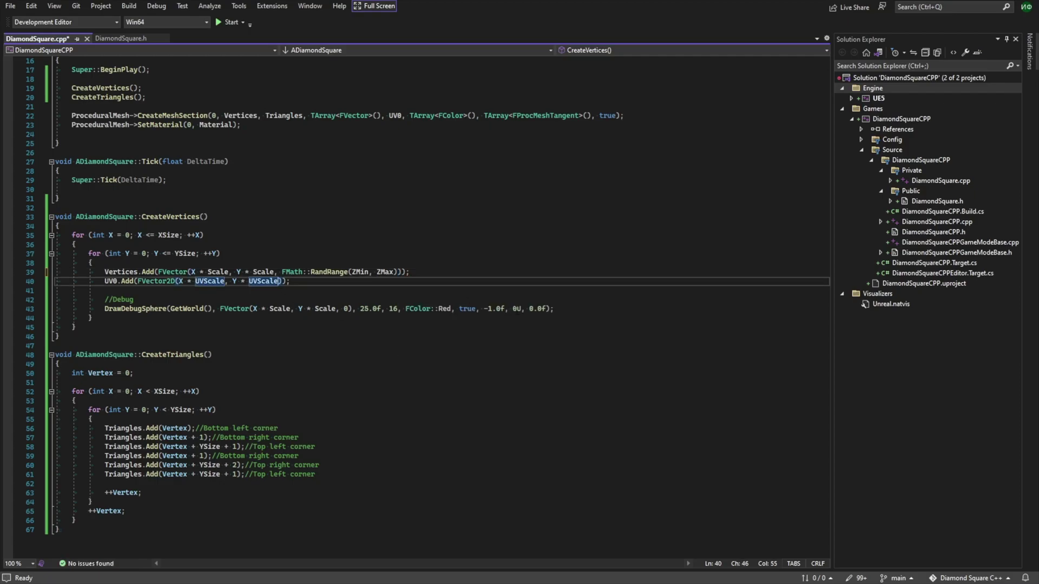
pyautogui.moveTo(560, 308); pyautogui.dragTo(372, 287)
pyautogui.press('Delete')
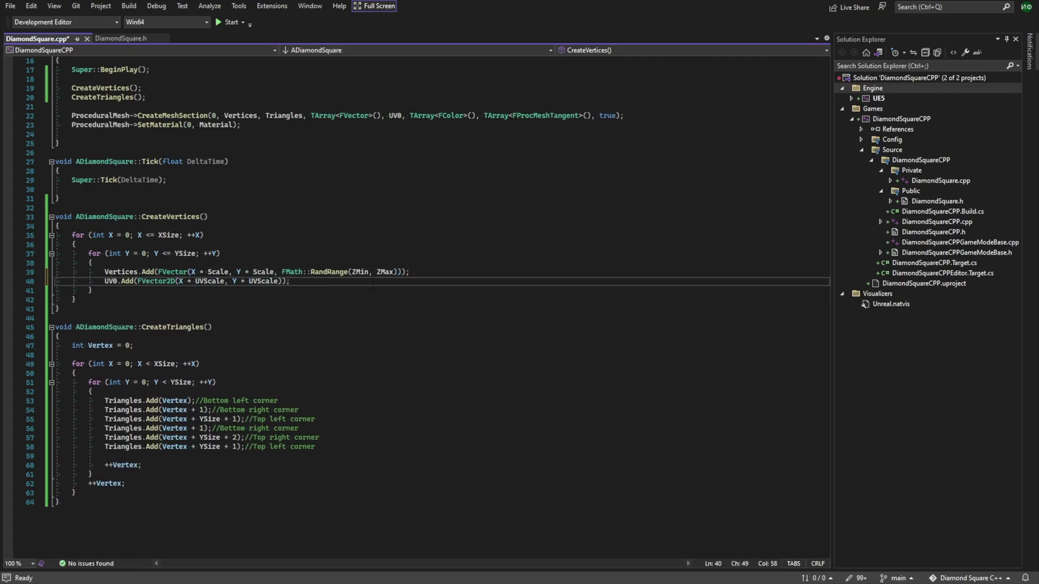
pyautogui.hotkey('ctrl', 's')
pyautogui.hotkey('alt', 'Tab')
pyautogui.hotkey('ctrl', 'alt', 'F11')
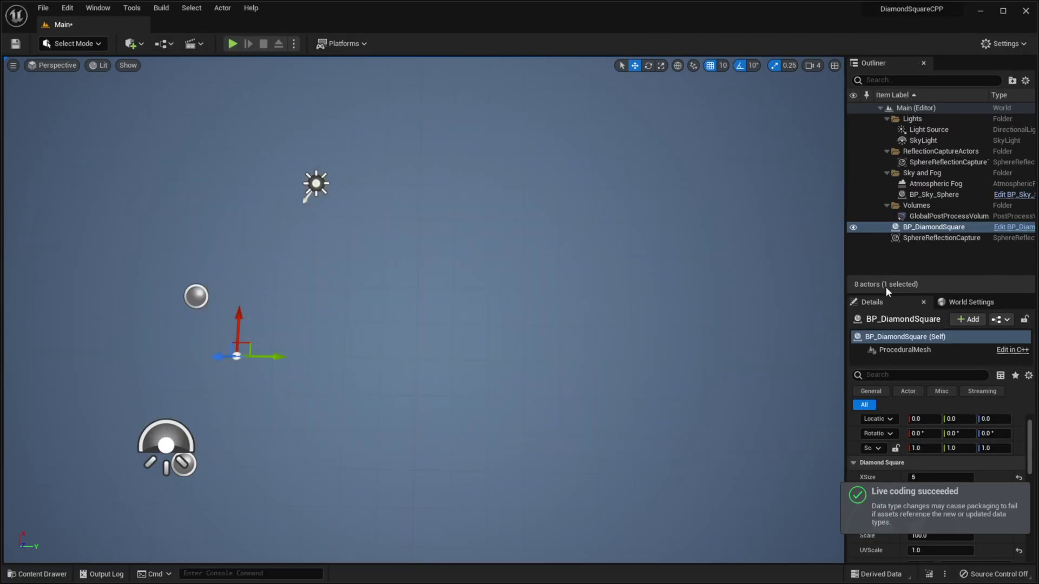
# Step: Set ZMin -100, ZMax 100, XSize 100 and YSize 75, then play for a wide terrain view
pyautogui.click(917, 506)
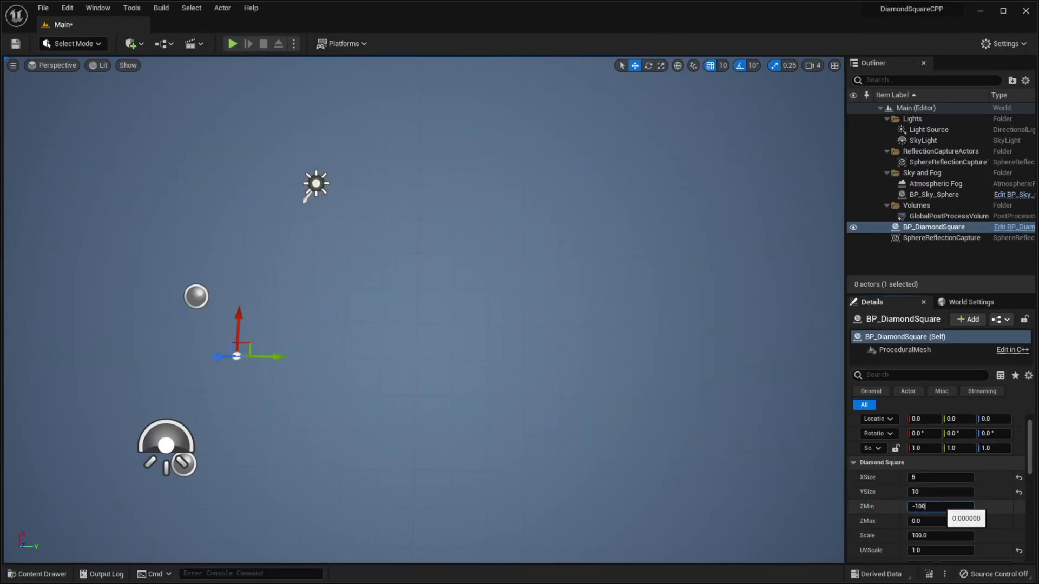
pyautogui.press('Tab')
pyautogui.write('100')
pyautogui.press('Return')
pyautogui.press('Return')
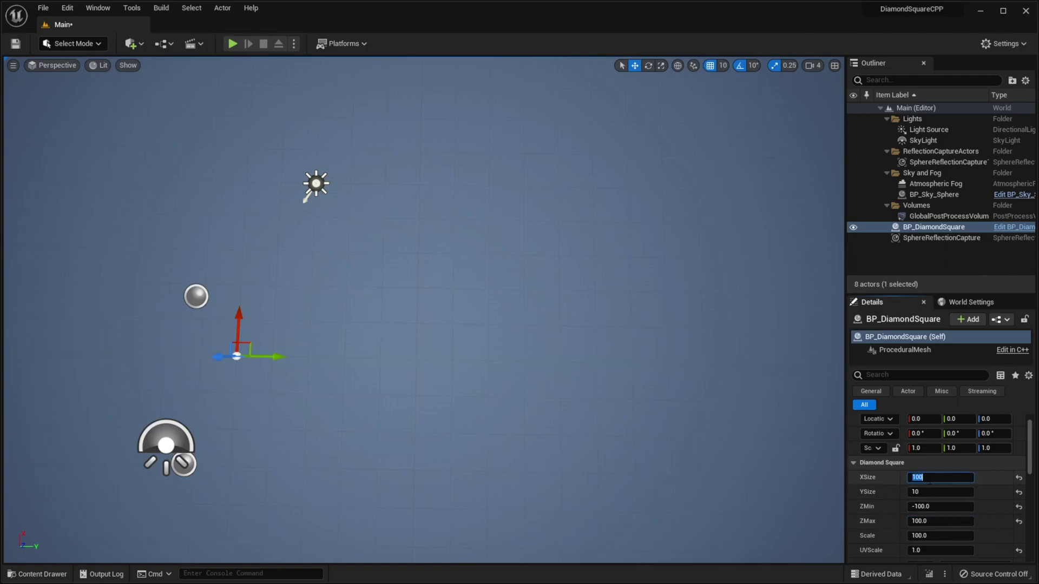
pyautogui.press('Tab')
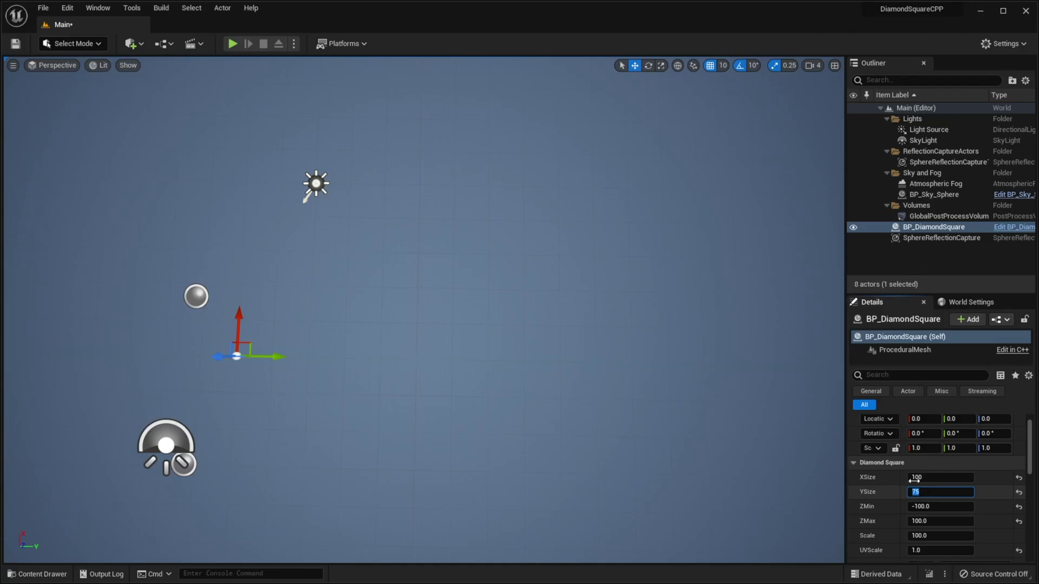
pyautogui.press('Return')
pyautogui.click(232, 44)
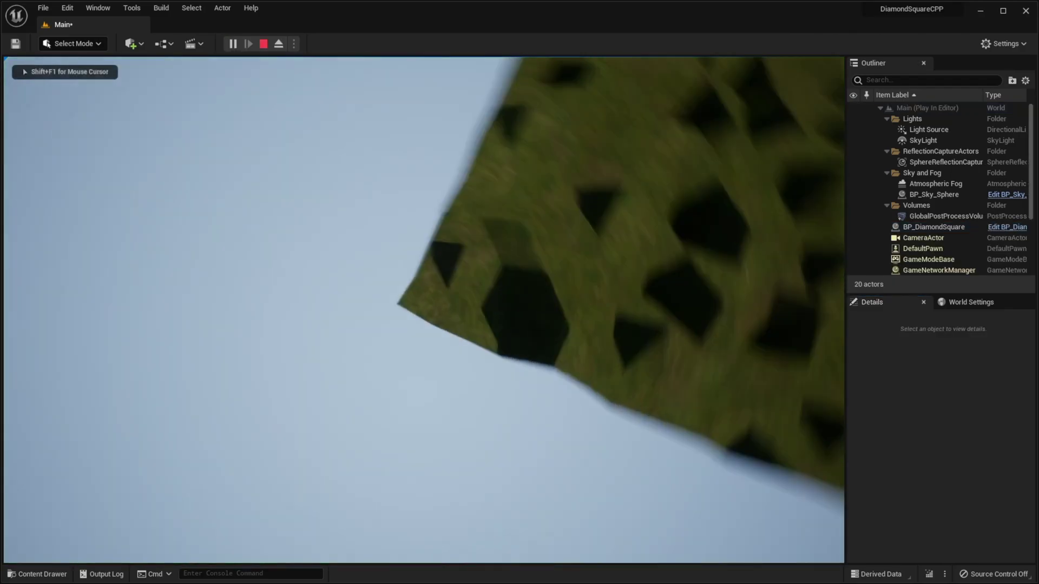
pyautogui.press('s')
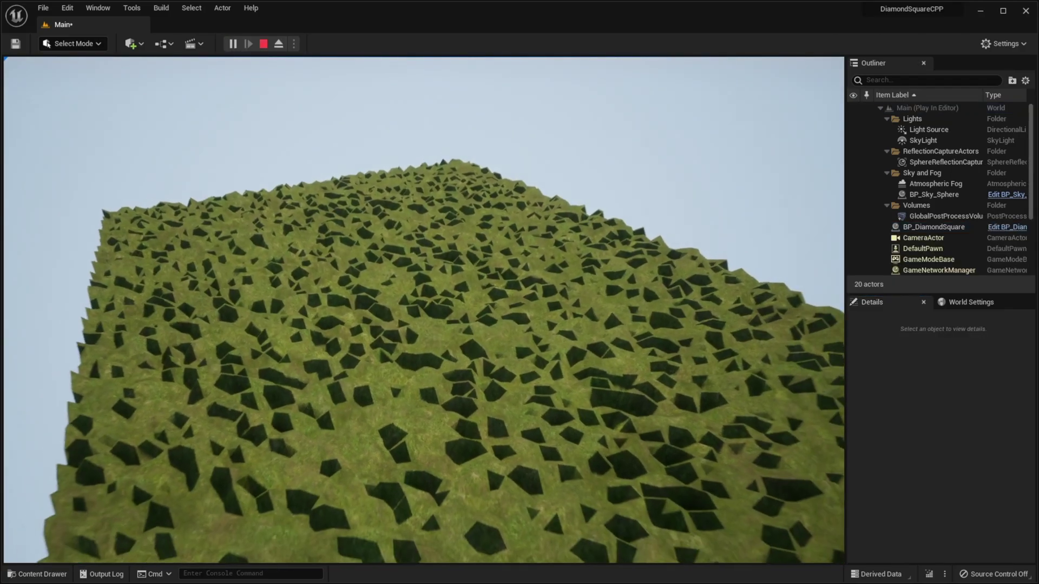